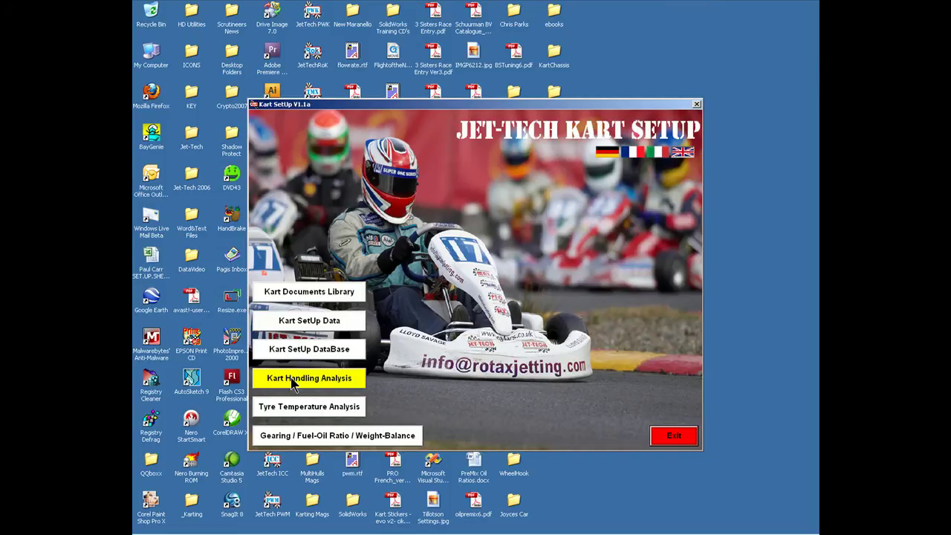
- Open Kart Handling Analysis and select the corner exit sector
{"action": "left_click", "coordinate": [292, 379]}
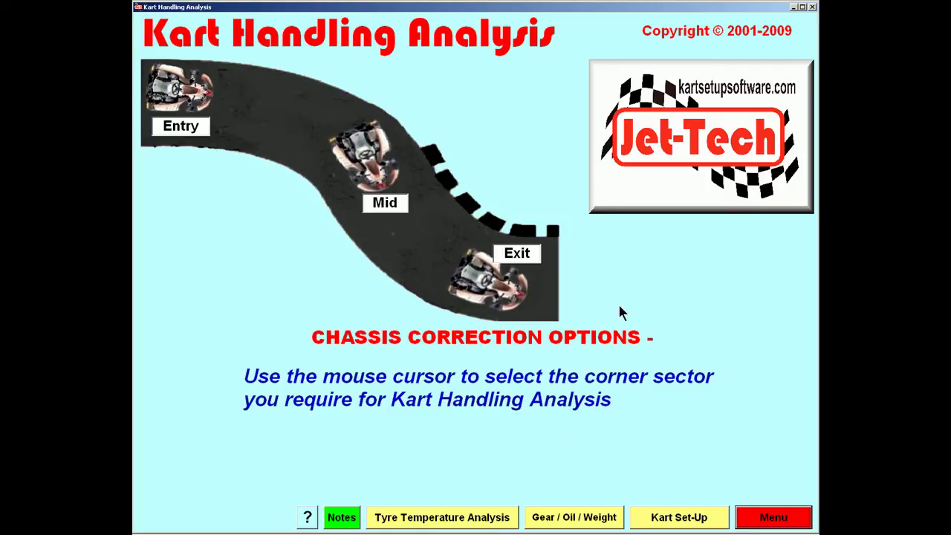
{"action": "left_click", "coordinate": [562, 253]}
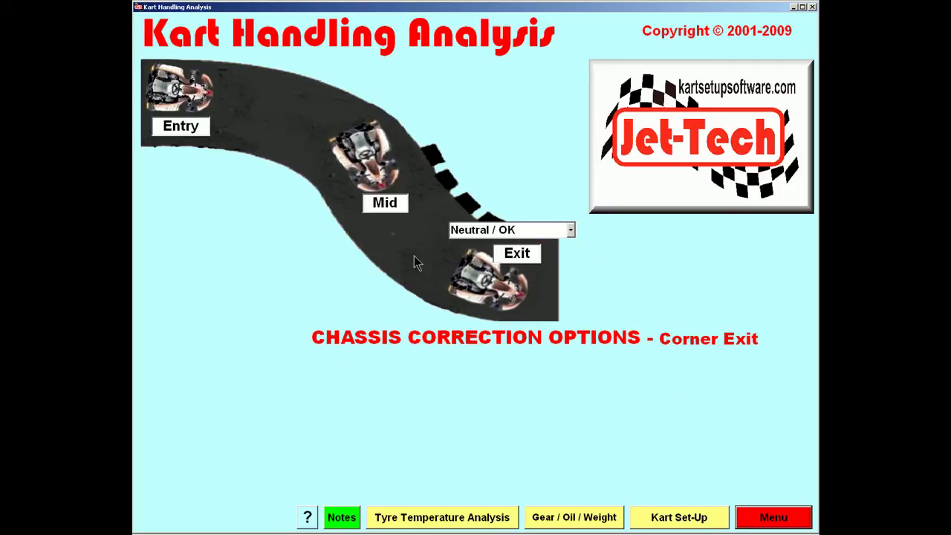
- Try the mid corner sector, then list the handling conditions for corner exit
{"action": "left_click", "coordinate": [377, 202]}
{"action": "mouse_move", "coordinate": [239, 147]}
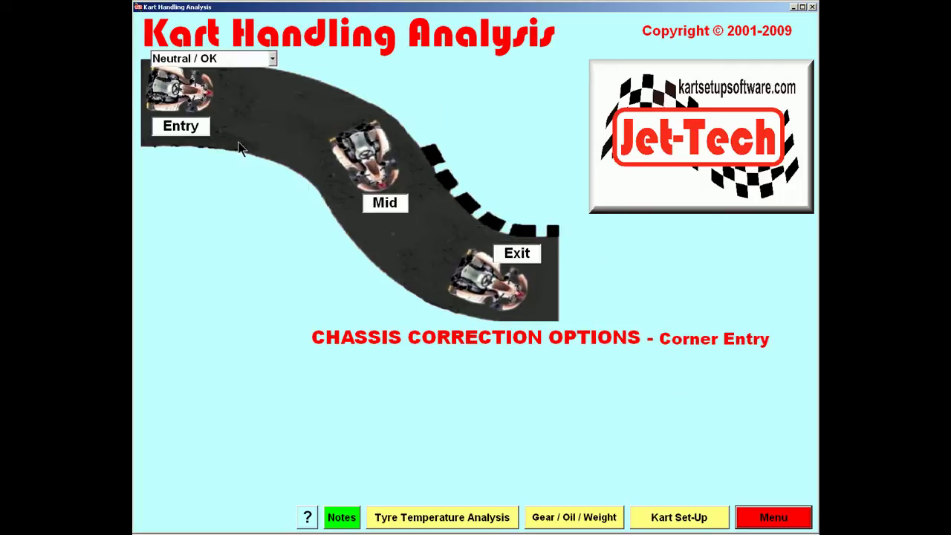
{"action": "mouse_move", "coordinate": [364, 177]}
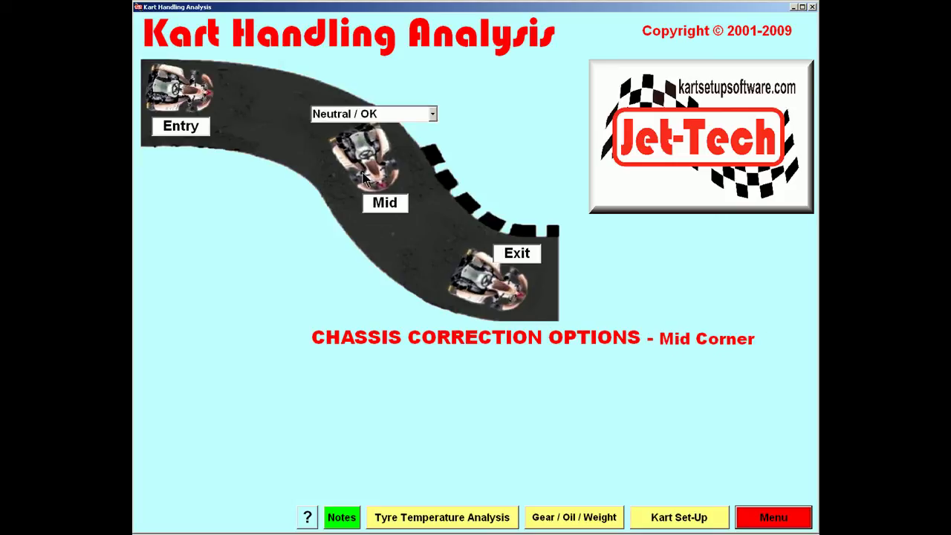
{"action": "mouse_move", "coordinate": [451, 237]}
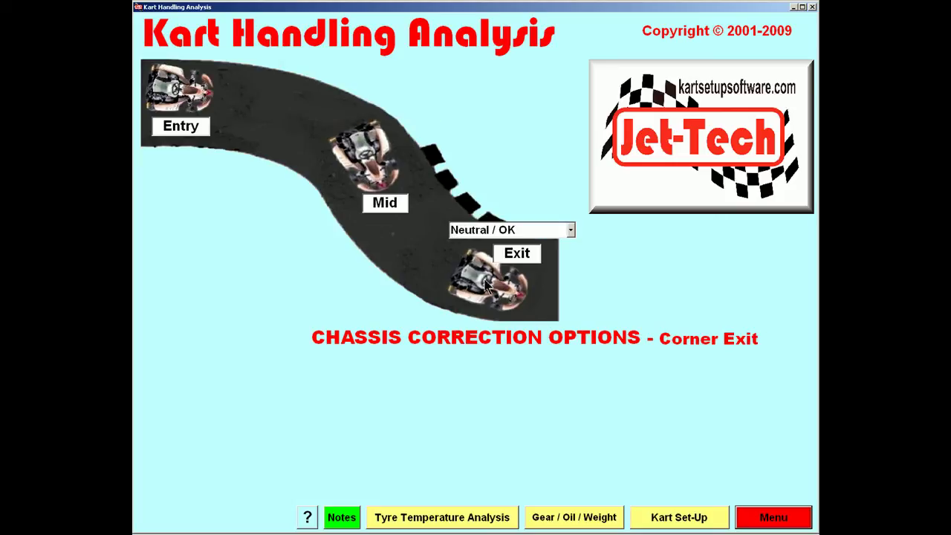
{"action": "left_click", "coordinate": [570, 231]}
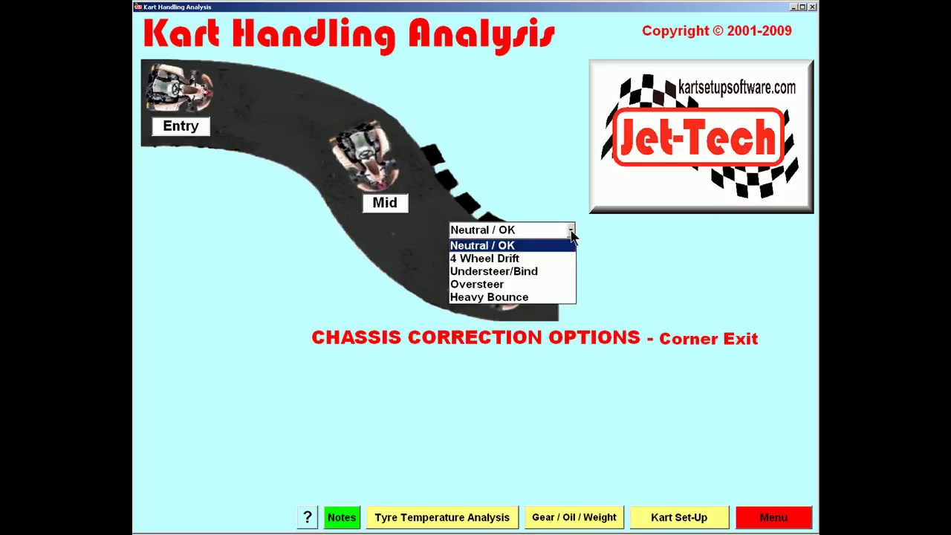
- Set corner exit handling to Oversteer, pick a mid-corner condition, and return to the main menu
{"action": "left_click", "coordinate": [542, 293]}
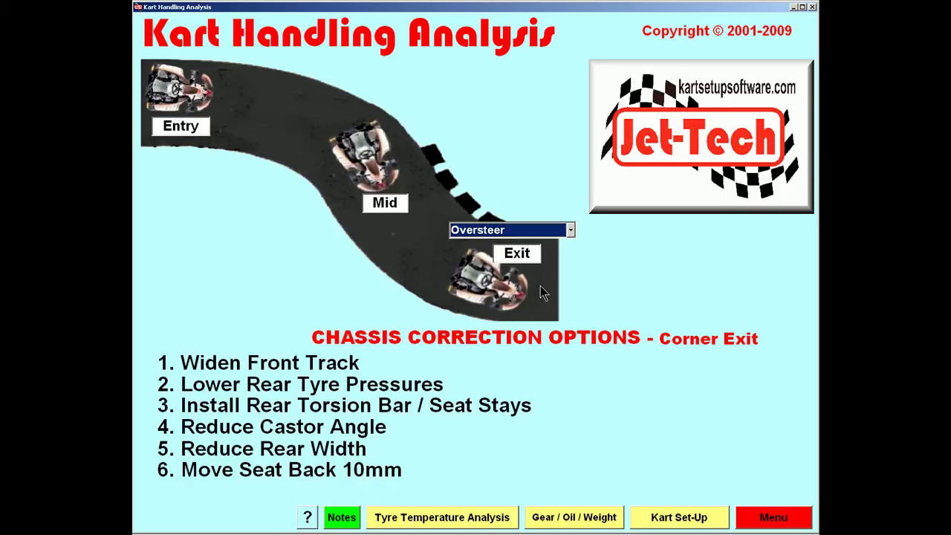
{"action": "mouse_move", "coordinate": [381, 149]}
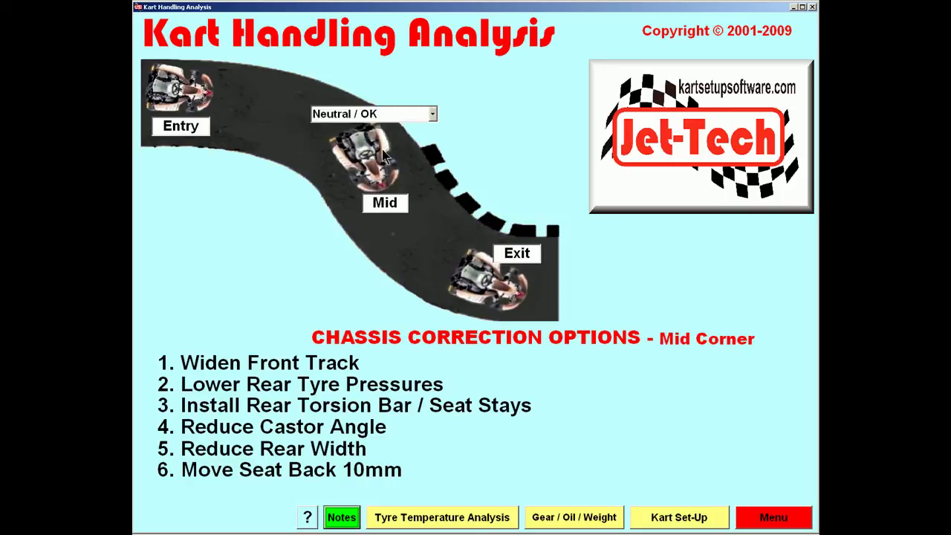
{"action": "left_click", "coordinate": [435, 113]}
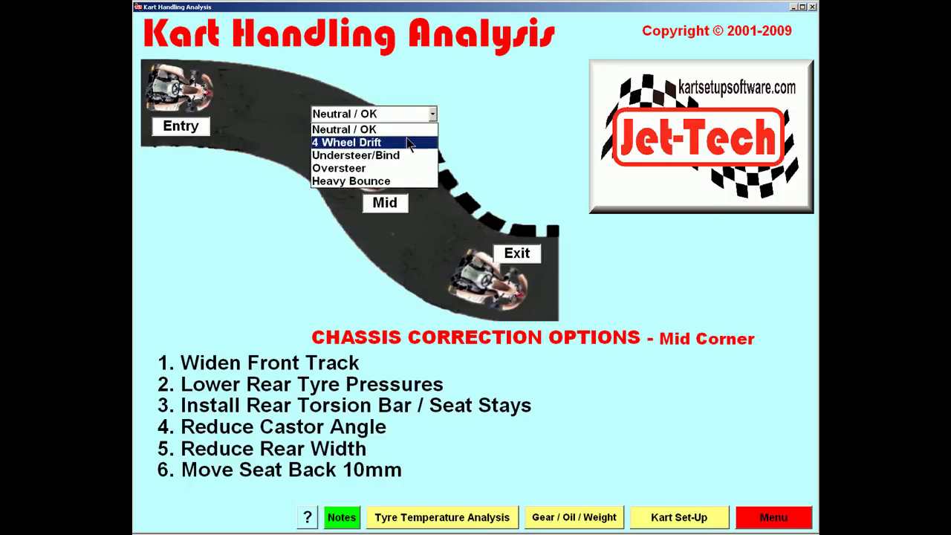
{"action": "left_click", "coordinate": [386, 155]}
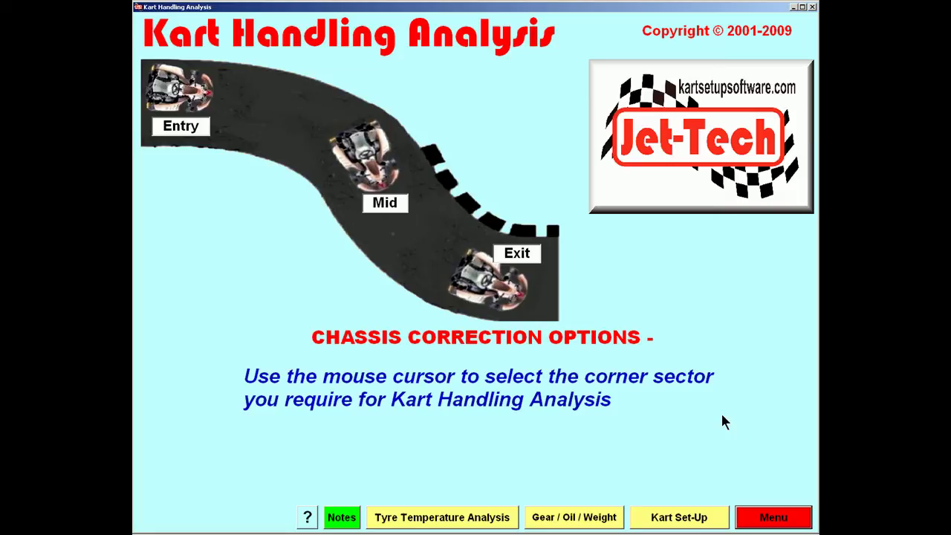
{"action": "left_click", "coordinate": [788, 515]}
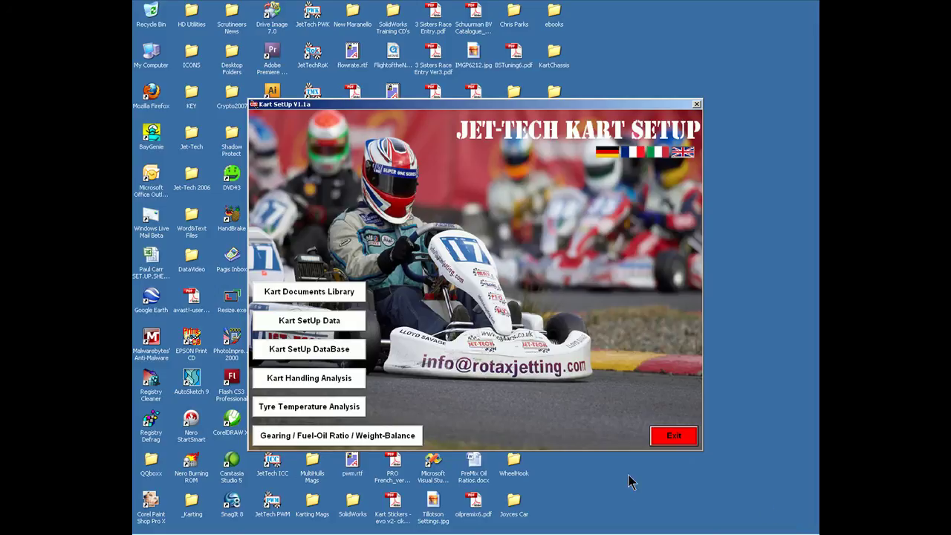
- Open Tyre Temperature Analysis and show the rear-right tyre's temperature readings
{"action": "left_click", "coordinate": [303, 408]}
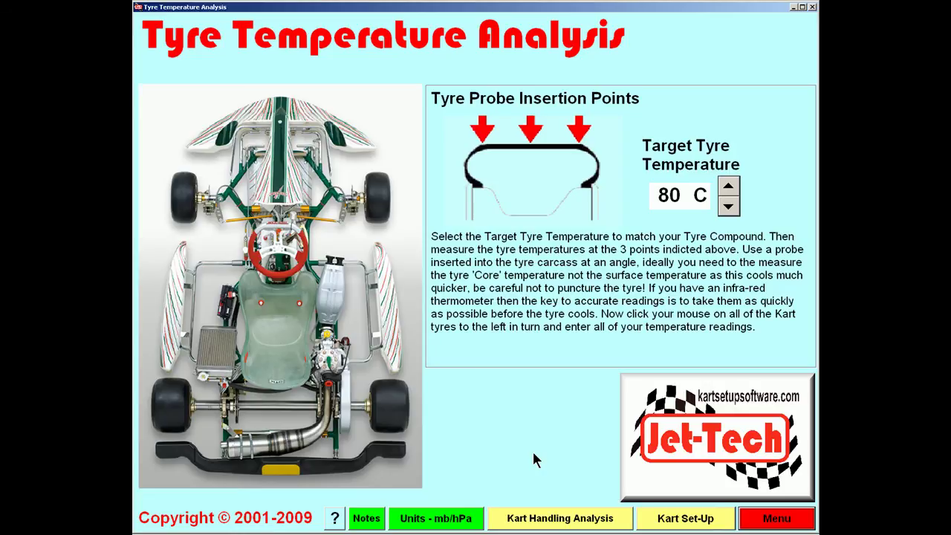
{"action": "left_click", "coordinate": [387, 412]}
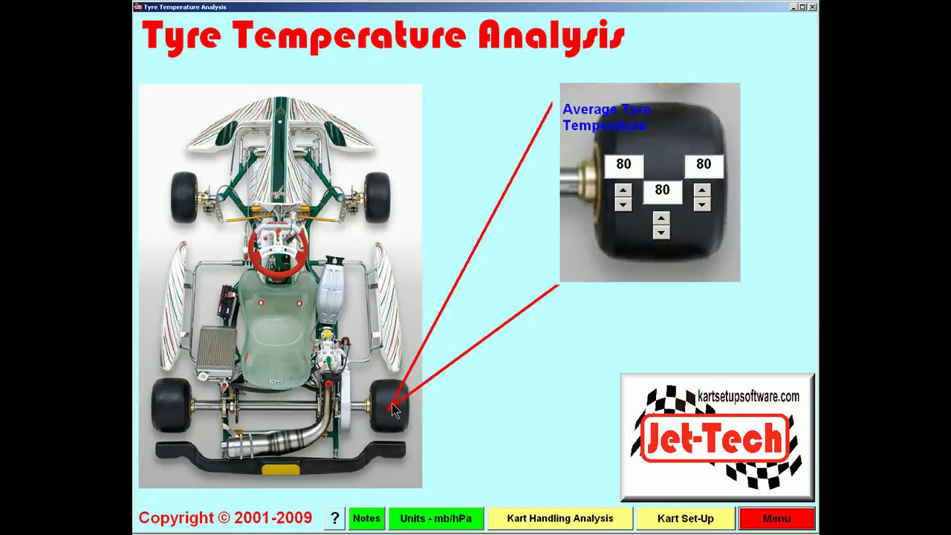
- Raise the rear-right tyre's three readings to 82, 82 and 83
{"action": "left_click", "coordinate": [622, 190]}
{"action": "left_click", "coordinate": [623, 190]}
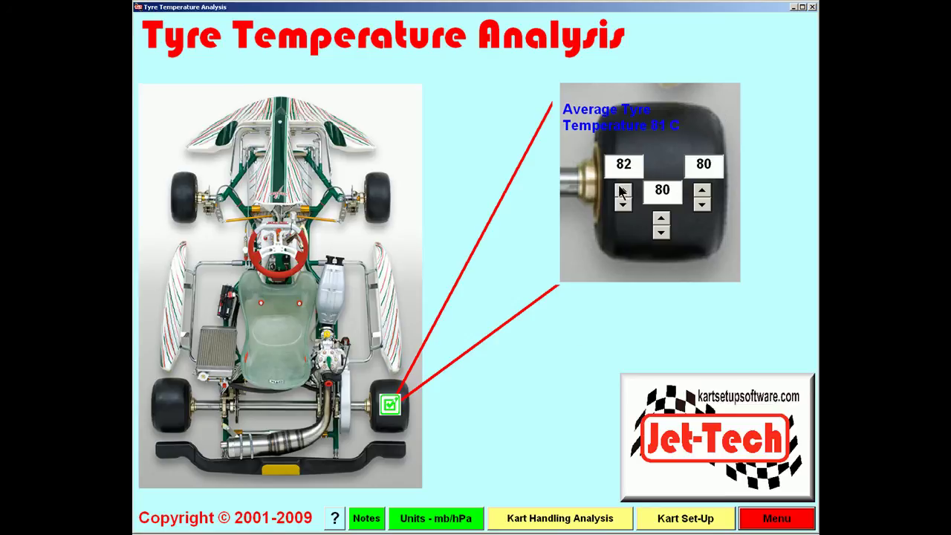
{"action": "left_click", "coordinate": [660, 218]}
{"action": "left_click", "coordinate": [661, 218]}
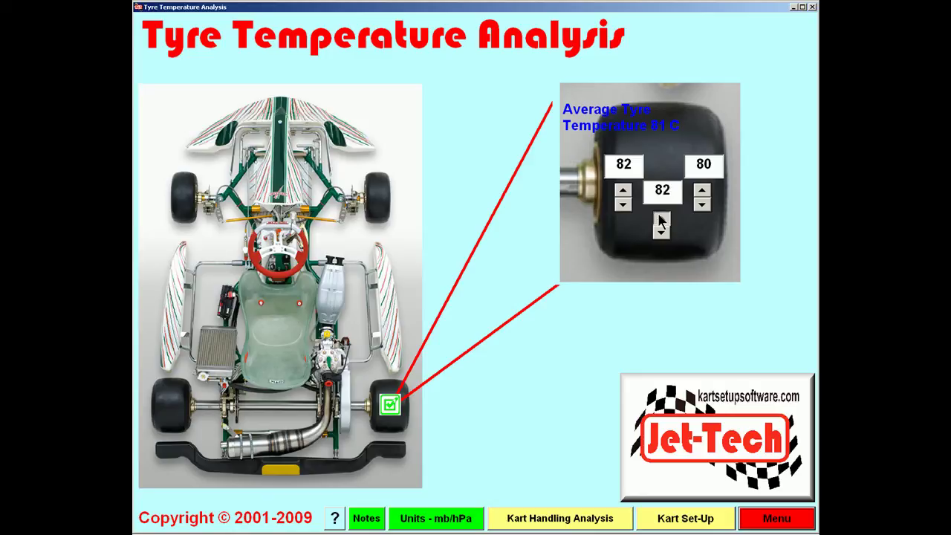
{"action": "left_click", "coordinate": [703, 189]}
{"action": "left_click", "coordinate": [703, 189]}
{"action": "left_click", "coordinate": [702, 189]}
- Lower the rear-left tyre's third reading to 78 and raise the front-left third reading to 82
{"action": "left_click", "coordinate": [164, 410]}
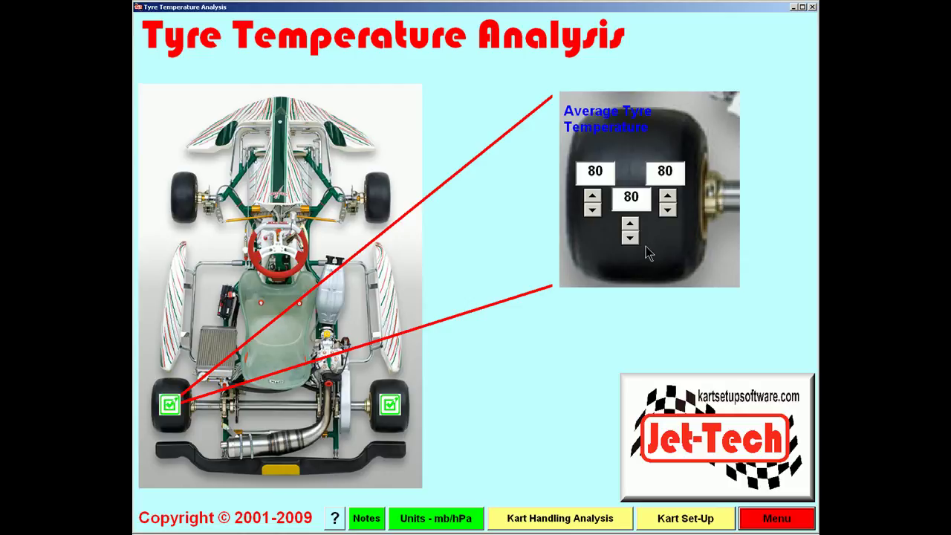
{"action": "left_click", "coordinate": [629, 237]}
{"action": "left_click", "coordinate": [629, 237]}
{"action": "left_click", "coordinate": [667, 209]}
{"action": "left_click", "coordinate": [666, 209]}
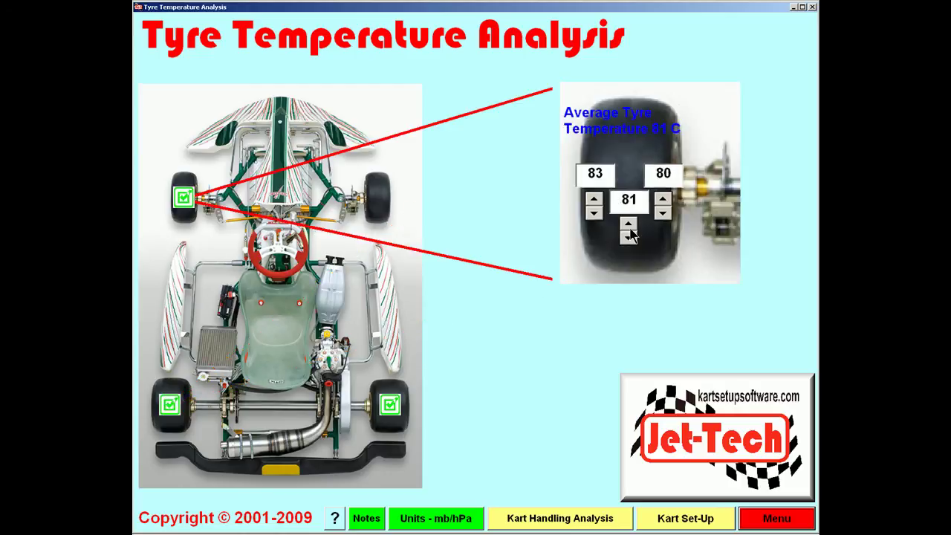
{"action": "left_click", "coordinate": [629, 223]}
{"action": "left_click", "coordinate": [629, 222]}
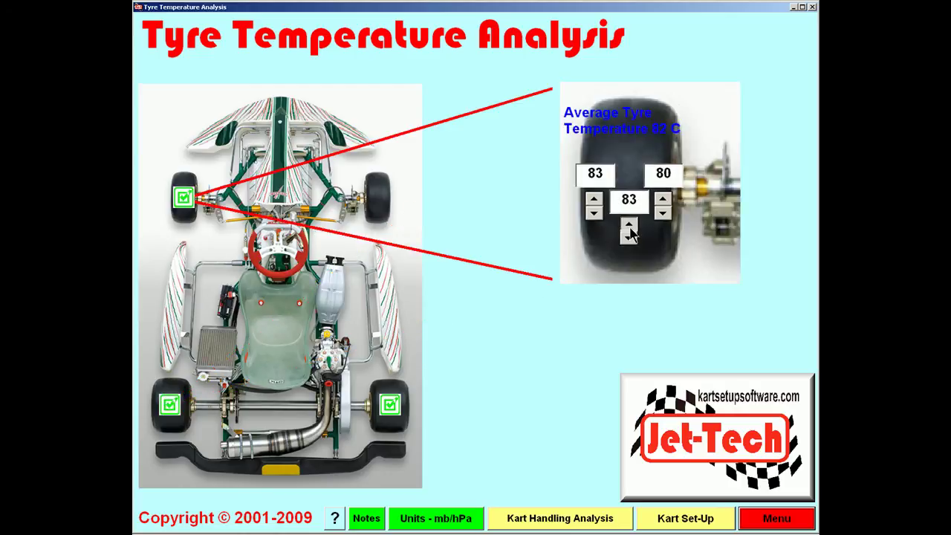
{"action": "left_click", "coordinate": [667, 196]}
{"action": "left_click", "coordinate": [667, 196]}
- Lower all three front-right tyre readings to 76 and close the tyre panel
{"action": "left_click", "coordinate": [378, 197]}
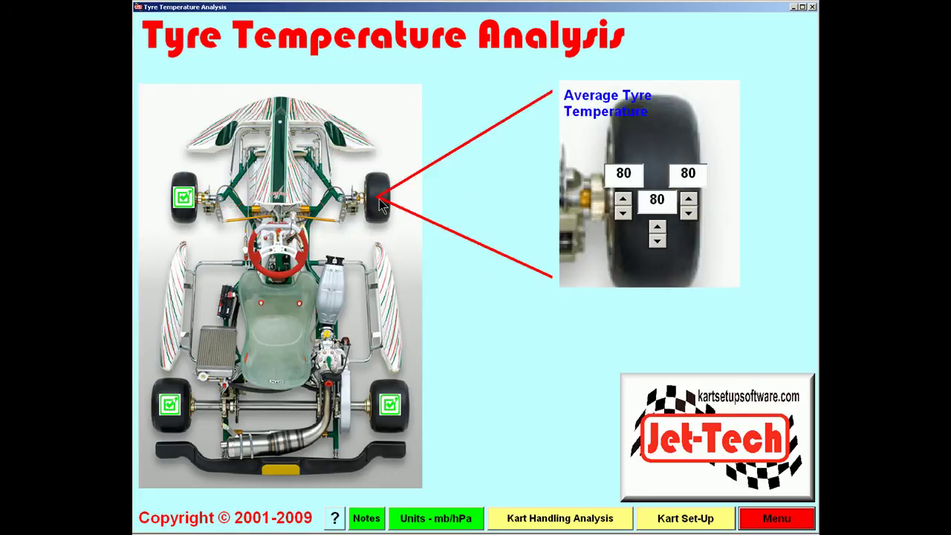
{"action": "left_click", "coordinate": [622, 213]}
{"action": "left_click", "coordinate": [623, 213]}
{"action": "left_click", "coordinate": [622, 213]}
{"action": "left_click", "coordinate": [622, 213]}
{"action": "left_click", "coordinate": [656, 240]}
{"action": "left_click", "coordinate": [657, 240]}
{"action": "left_click", "coordinate": [656, 240]}
{"action": "left_click", "coordinate": [657, 240]}
{"action": "left_click", "coordinate": [687, 213]}
{"action": "left_click", "coordinate": [688, 213]}
{"action": "left_click", "coordinate": [688, 214]}
{"action": "left_click", "coordinate": [688, 213]}
{"action": "left_click", "coordinate": [525, 227]}
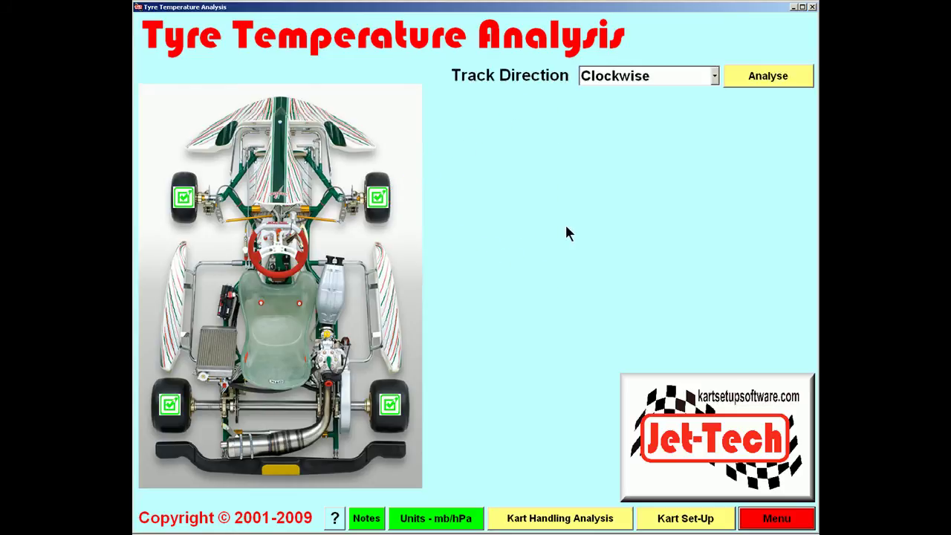
- Run the tyre temperature analysis with track direction left on Clockwise
{"action": "left_click", "coordinate": [714, 76]}
{"action": "left_click", "coordinate": [715, 80]}
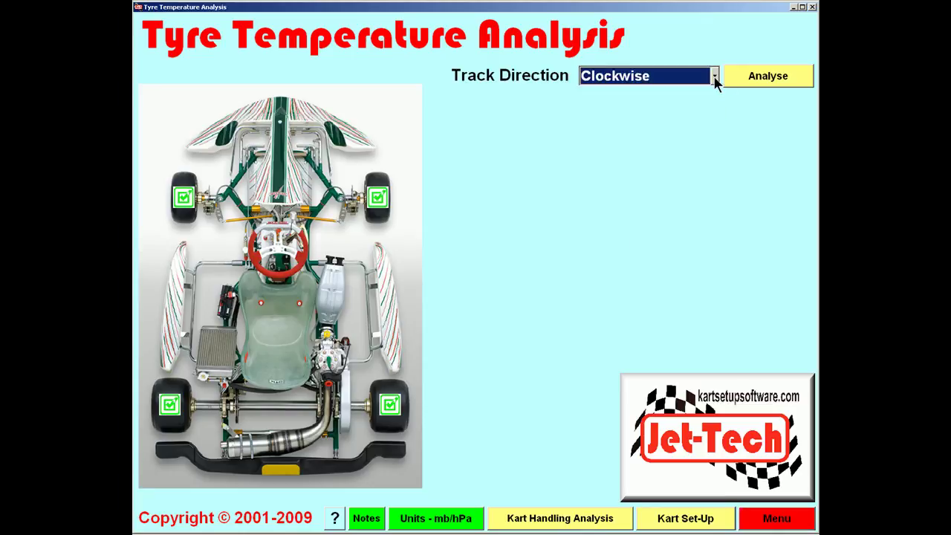
{"action": "left_click", "coordinate": [737, 76]}
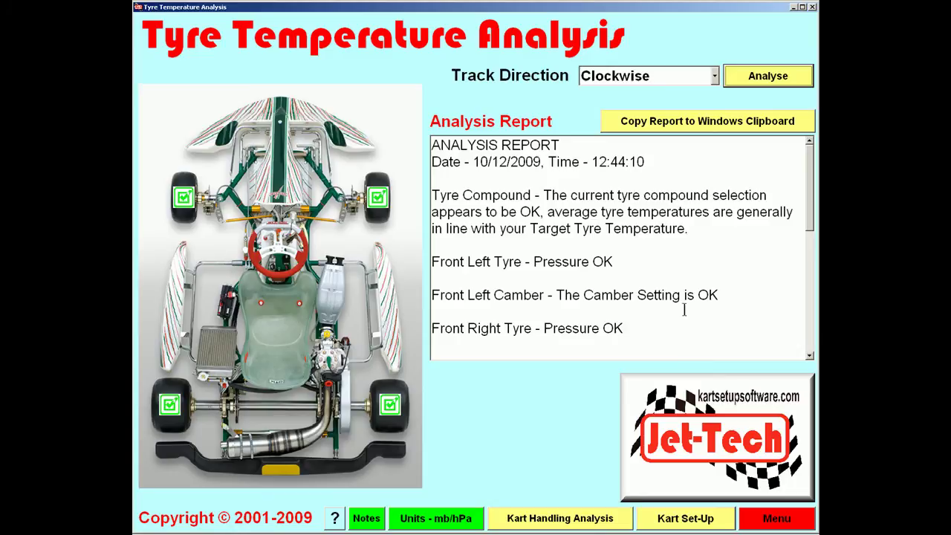
{"action": "key", "text": "Tab"}
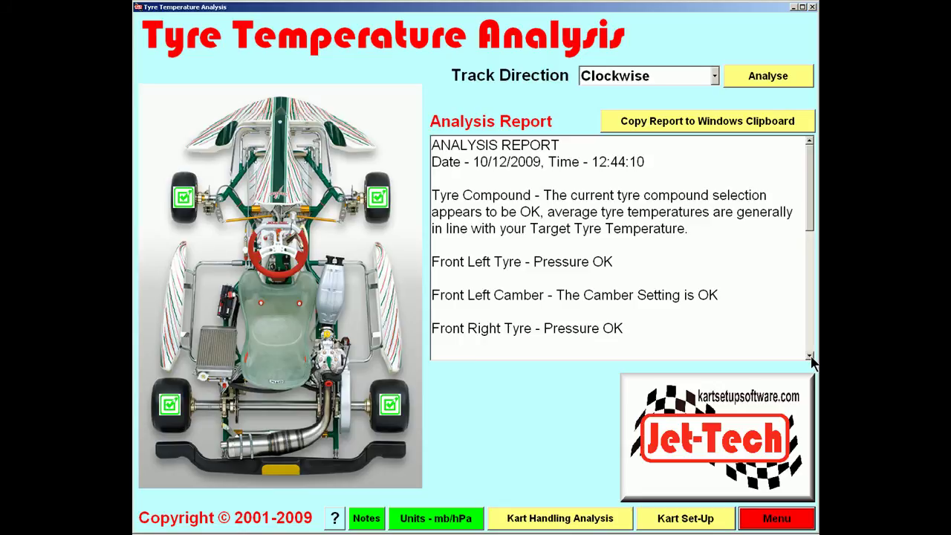
- Scroll through the whole report, copy it to the clipboard, and open the tyre notes
{"action": "left_click", "coordinate": [809, 356]}
{"action": "left_click", "coordinate": [810, 357]}
{"action": "left_click", "coordinate": [809, 356]}
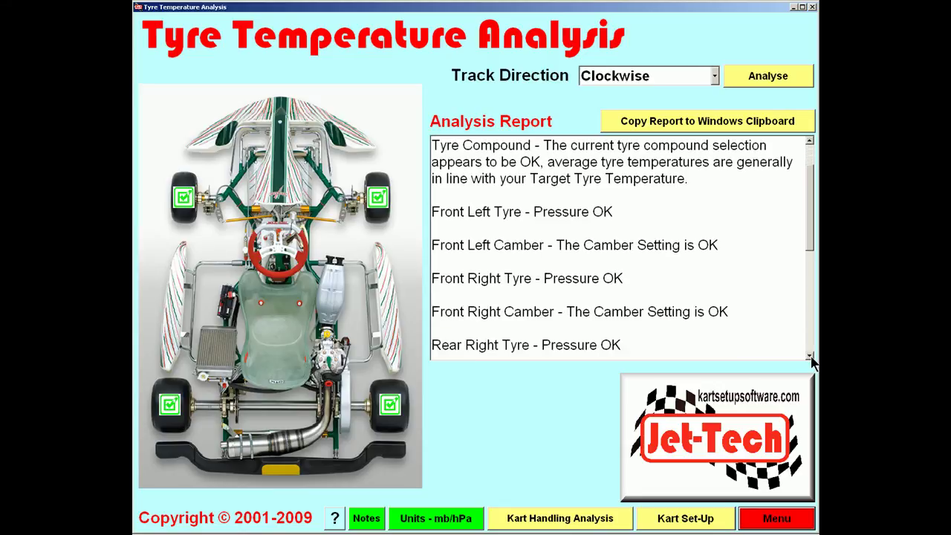
{"action": "left_click", "coordinate": [810, 357]}
{"action": "left_click", "coordinate": [809, 356]}
{"action": "left_click", "coordinate": [809, 356]}
{"action": "left_click", "coordinate": [809, 357]}
{"action": "left_click", "coordinate": [810, 356]}
{"action": "left_click", "coordinate": [809, 357]}
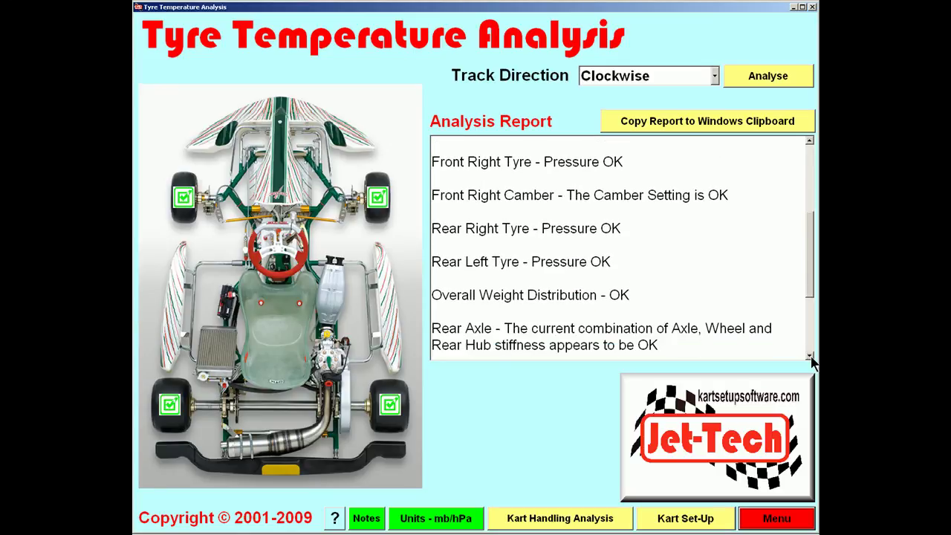
{"action": "scroll", "coordinate": [811, 360], "scroll_direction": "down", "scroll_amount": 1}
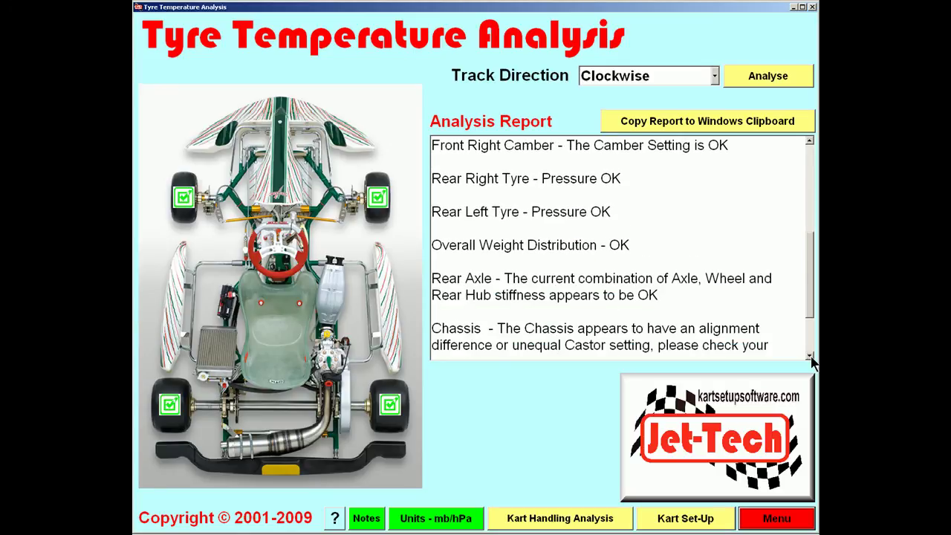
{"action": "left_click", "coordinate": [810, 356]}
{"action": "left_click", "coordinate": [810, 356]}
{"action": "left_click", "coordinate": [809, 357]}
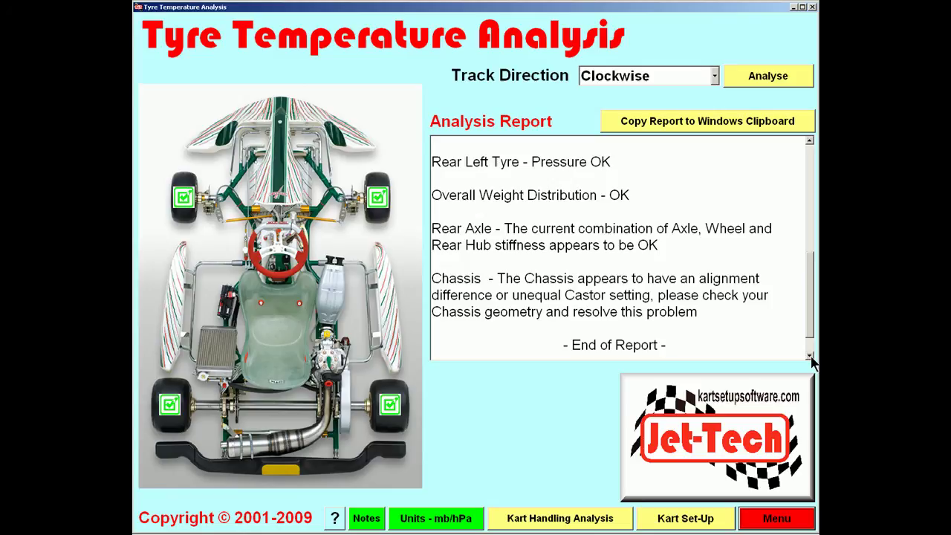
{"action": "left_click", "coordinate": [809, 356]}
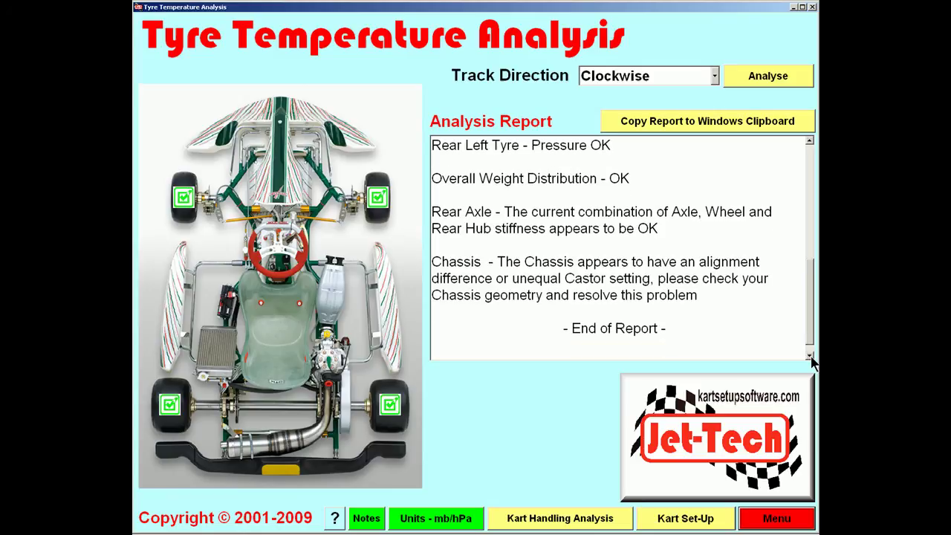
{"action": "left_click", "coordinate": [672, 124]}
{"action": "left_click", "coordinate": [369, 520]}
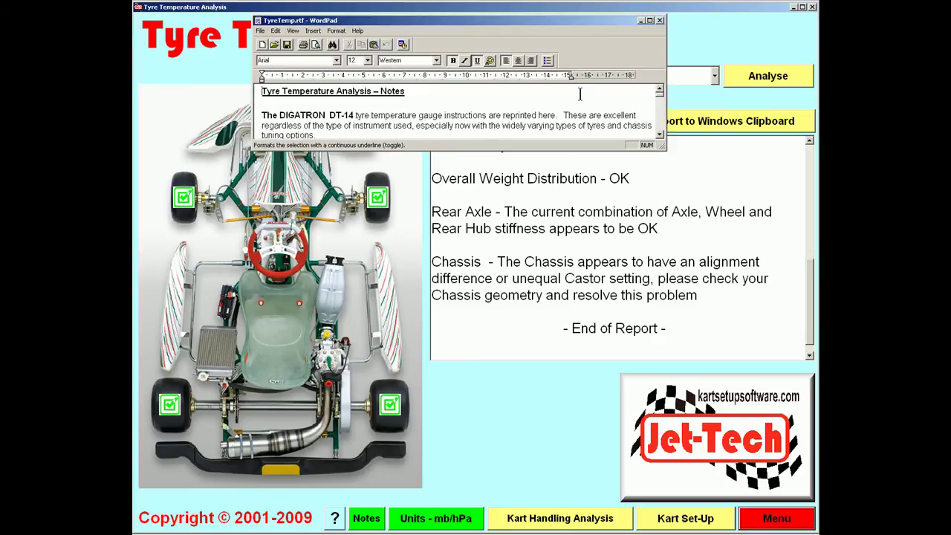
- Paste the analysis report at the end of TyreTemp.rtf and close the document
{"action": "left_click", "coordinate": [648, 21]}
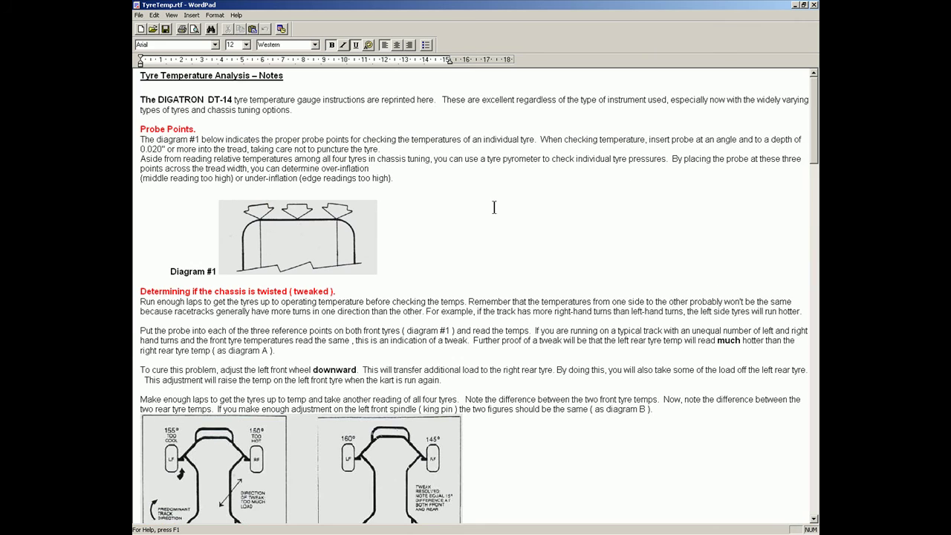
{"action": "scroll", "coordinate": [512, 204], "scroll_direction": "down", "scroll_amount": 2}
{"action": "scroll", "coordinate": [513, 204], "scroll_direction": "down", "scroll_amount": 20}
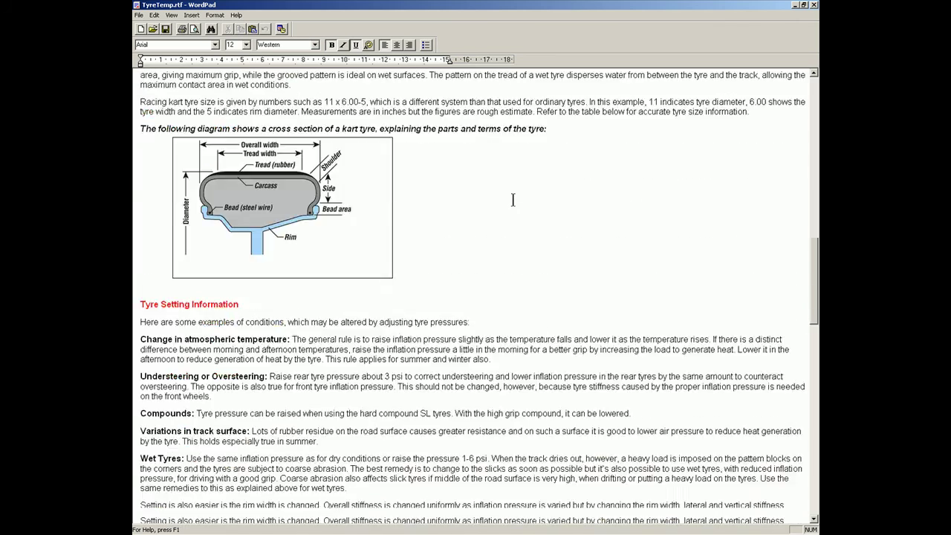
{"action": "scroll", "coordinate": [513, 198], "scroll_direction": "down", "scroll_amount": 5}
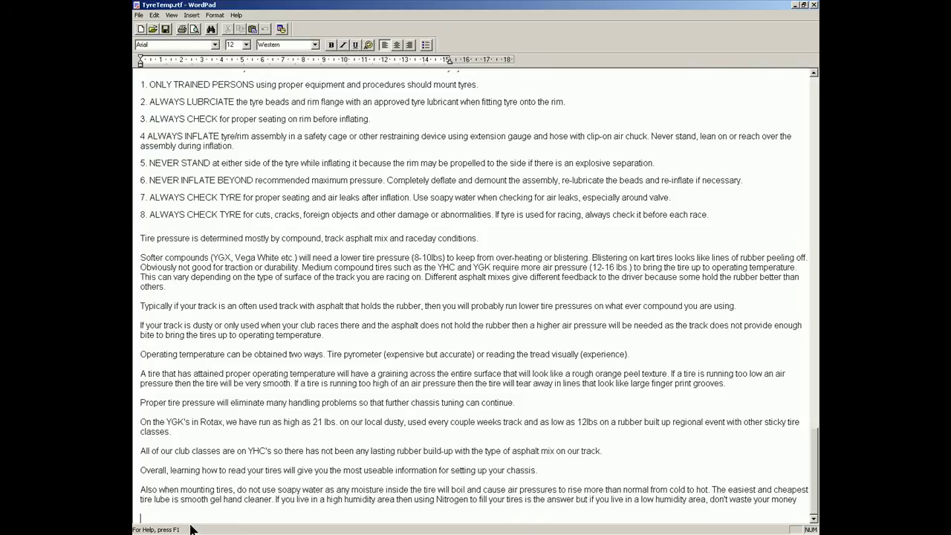
{"action": "type", "text": "ANALYSIS REPORT Date - 10/12/2009, Time - 12:44:10  Tyre Compound - The current tyre compound selection appears to be OK, average tyre temperatures are generally in line with your Target Tyre Temperature.  Front Left Tyre - Pressure OK  Front Left Camber - The Camber Setting is OK  Front Right Tyre - Pressure OK  Front Right Camber - The Camber Setting is OK  Rear Right Tyre - Pressure OK  Rear Left Tyre - Pressure OK  Overall Weight Distribution - OK  Rear Axle - The current combination of Axle, Wheel and Rear Hub stiffness appears to be OK  Chassis  - The Chassis appears to have an alignment difference or unequal Castor setting, please check your Chassis geometry and resolve this problem  - End of Report -  Copyright © Jet-Tech Motorsport 2001-2009"}
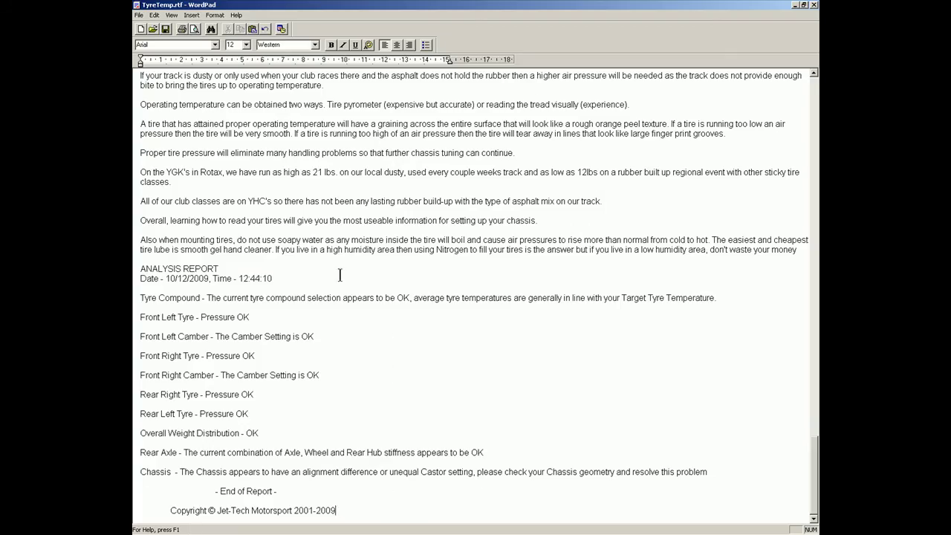
{"action": "right_click", "coordinate": [312, 277]}
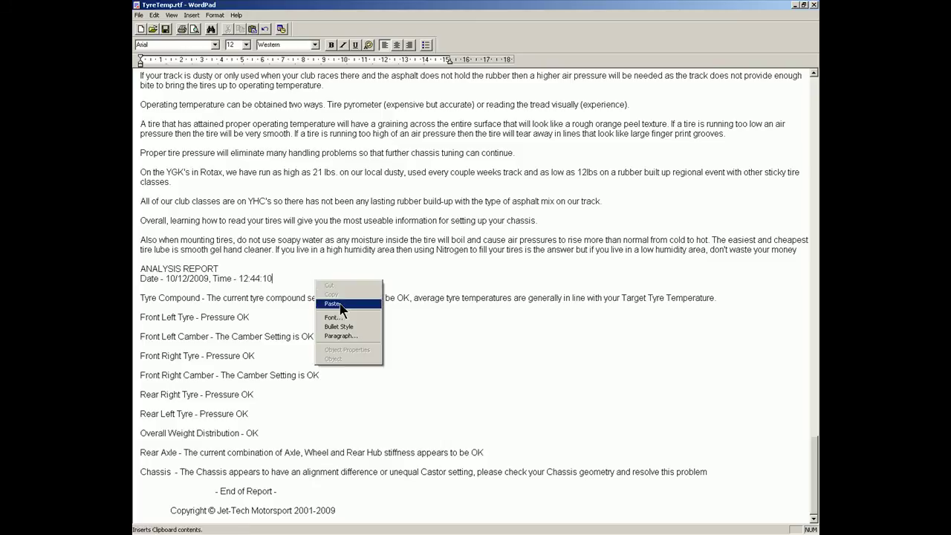
{"action": "left_click", "coordinate": [366, 264]}
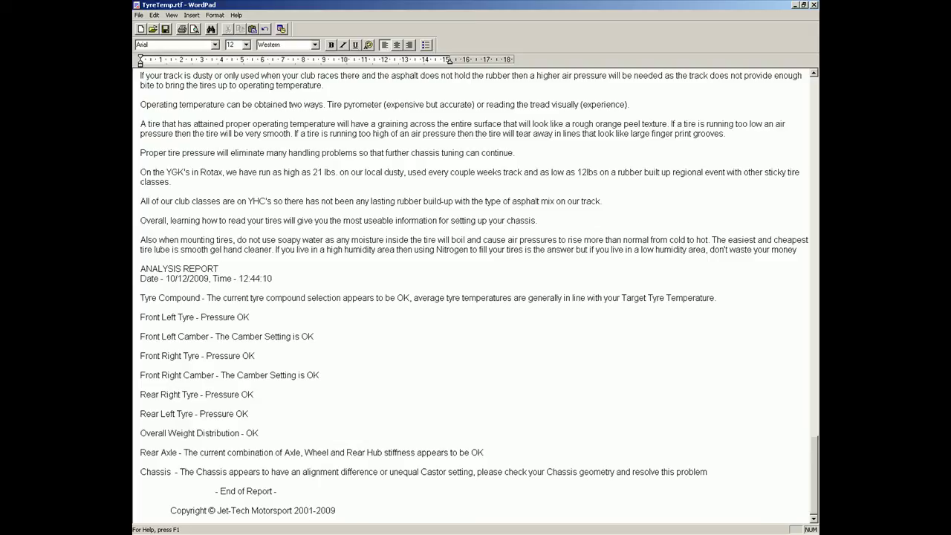
{"action": "left_click", "coordinate": [814, 6]}
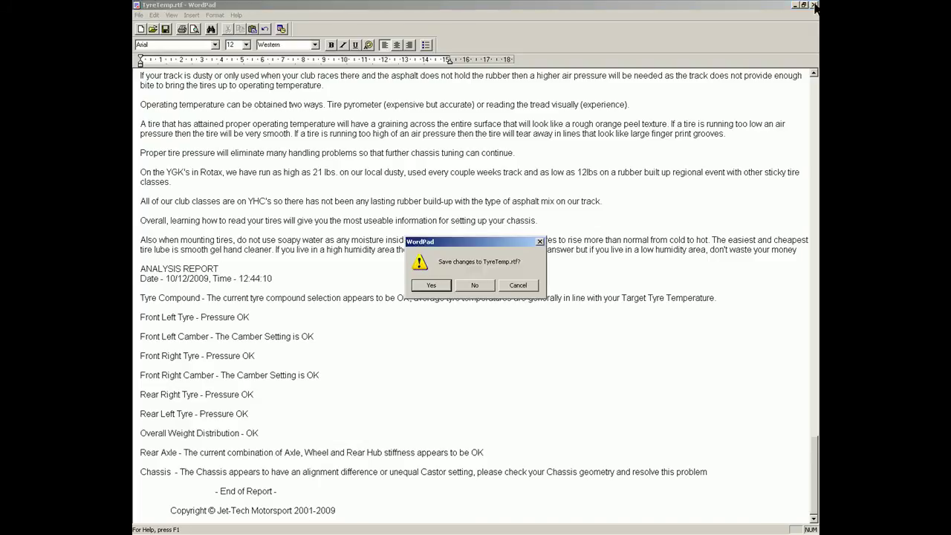
- Save TyreTemp.rtf, return to the main menu, and open the Gear/Oil/Weight calculator
{"action": "left_click", "coordinate": [431, 285]}
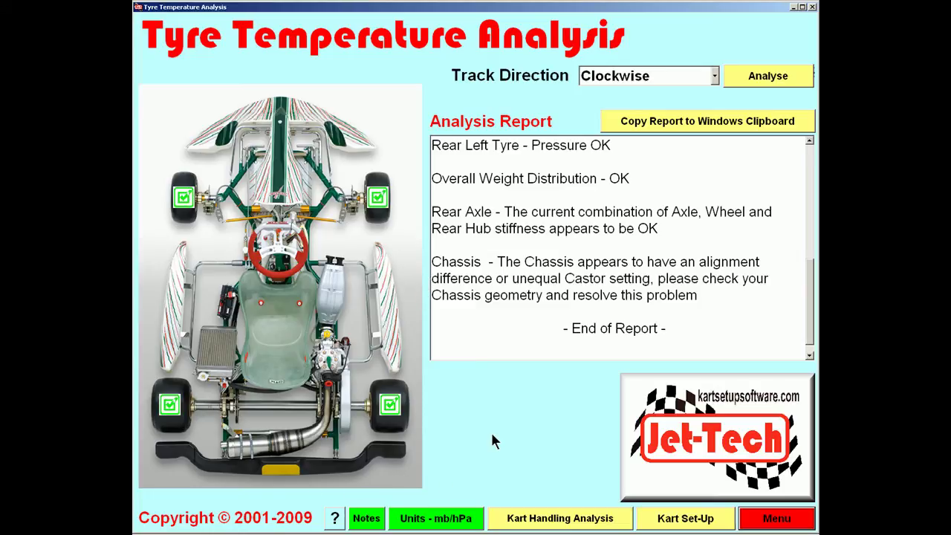
{"action": "left_click", "coordinate": [777, 518]}
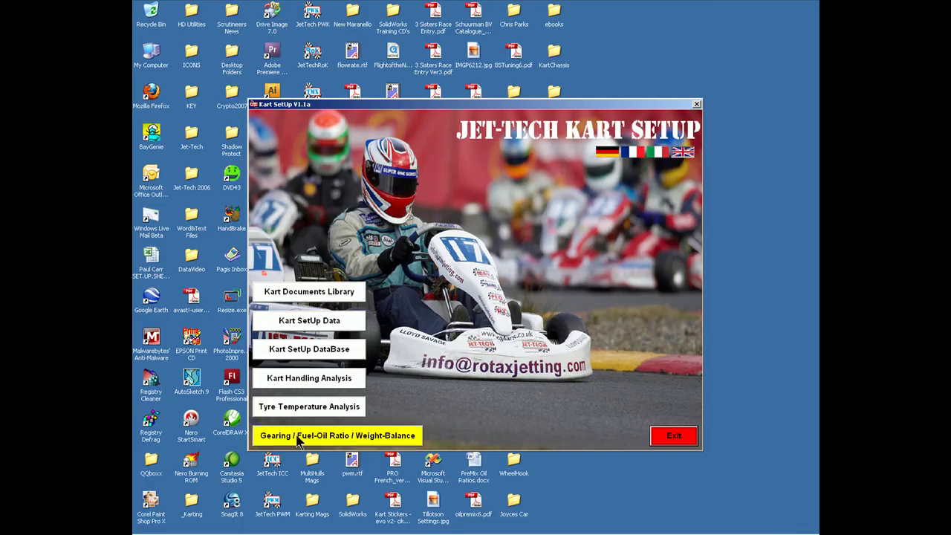
{"action": "left_click", "coordinate": [298, 438]}
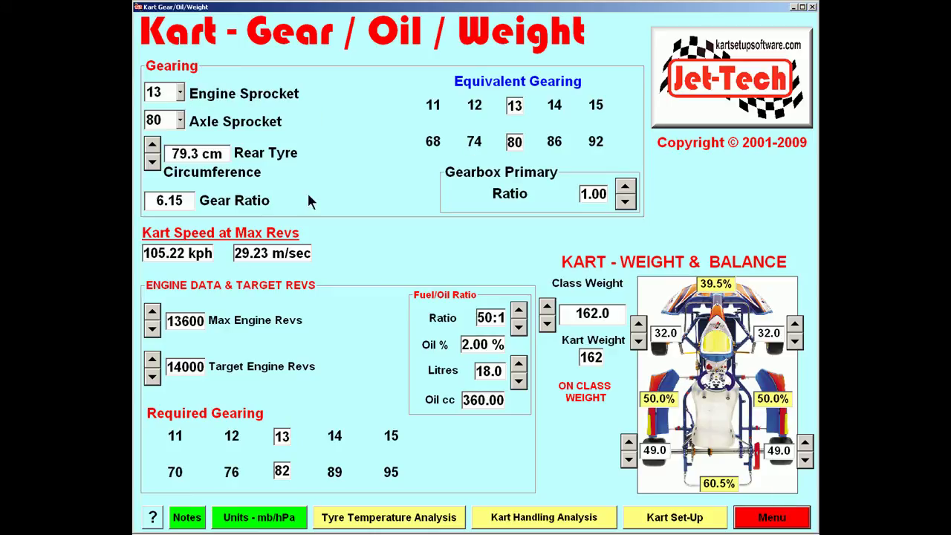
- Select a 12-tooth engine sprocket, giving a 6.67 ratio and 97.01 kph top speed
{"action": "left_click", "coordinate": [179, 94]}
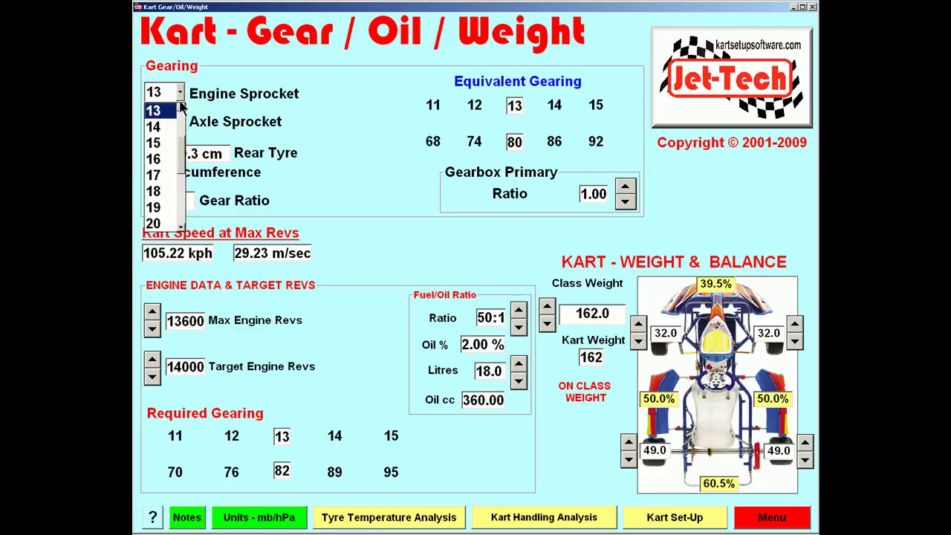
{"action": "scroll", "coordinate": [181, 109], "scroll_direction": "up", "scroll_amount": 1}
{"action": "left_click", "coordinate": [171, 111]}
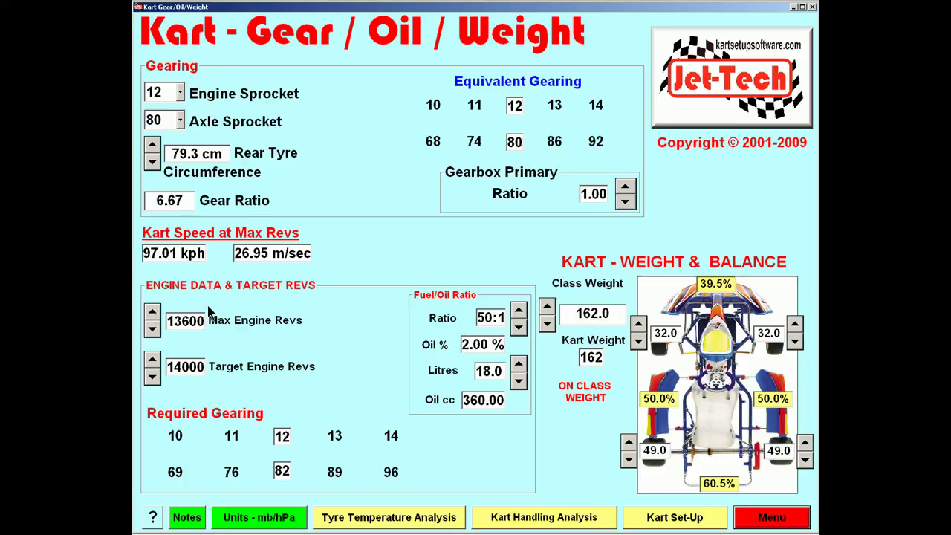
- Lower the fuel/oil ratio to 42:1
{"action": "left_click", "coordinate": [173, 92]}
{"action": "left_click", "coordinate": [518, 328]}
{"action": "left_click", "coordinate": [519, 328]}
{"action": "left_click", "coordinate": [518, 328]}
{"action": "left_click", "coordinate": [518, 327]}
{"action": "left_click", "coordinate": [518, 328]}
{"action": "left_click", "coordinate": [518, 328]}
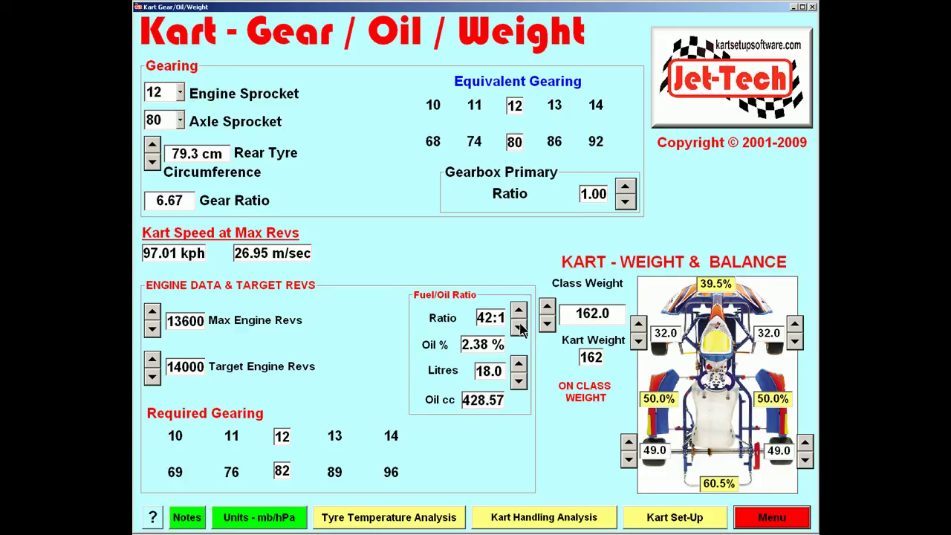
- Set the fuel to 20.0 litres, then check the oil mix in US gallons and fluid ounces
{"action": "left_click", "coordinate": [518, 364]}
{"action": "left_click", "coordinate": [519, 364]}
{"action": "left_click", "coordinate": [518, 364]}
{"action": "left_click", "coordinate": [518, 364]}
{"action": "left_click", "coordinate": [518, 364]}
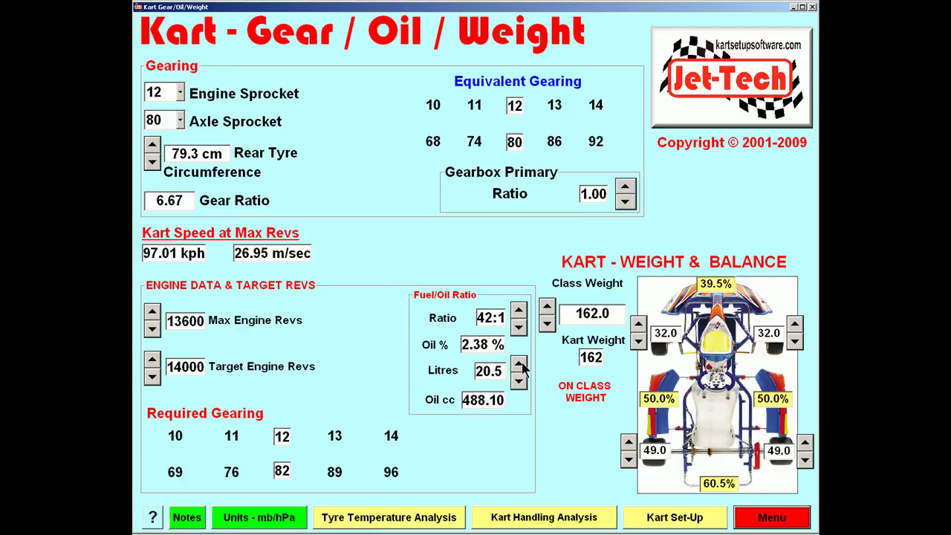
{"action": "left_click", "coordinate": [519, 385]}
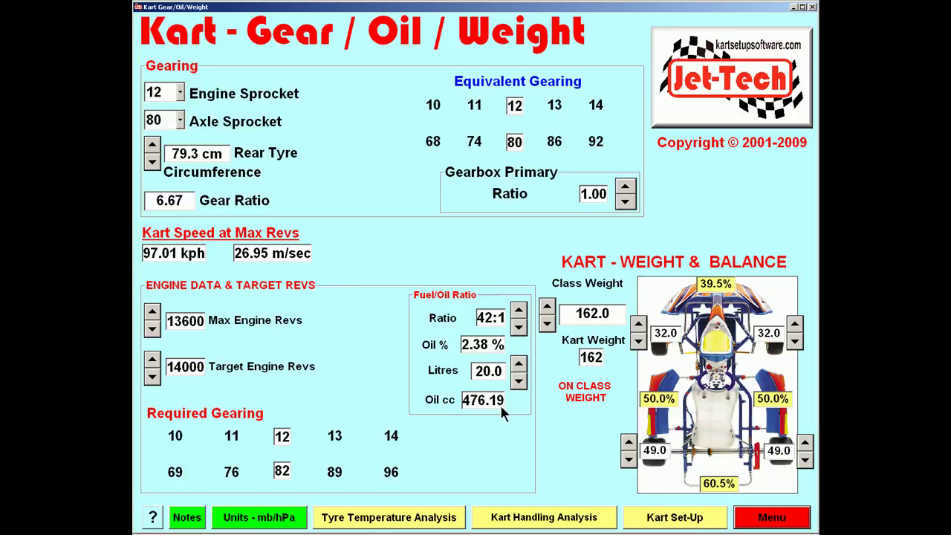
{"action": "left_click", "coordinate": [284, 522]}
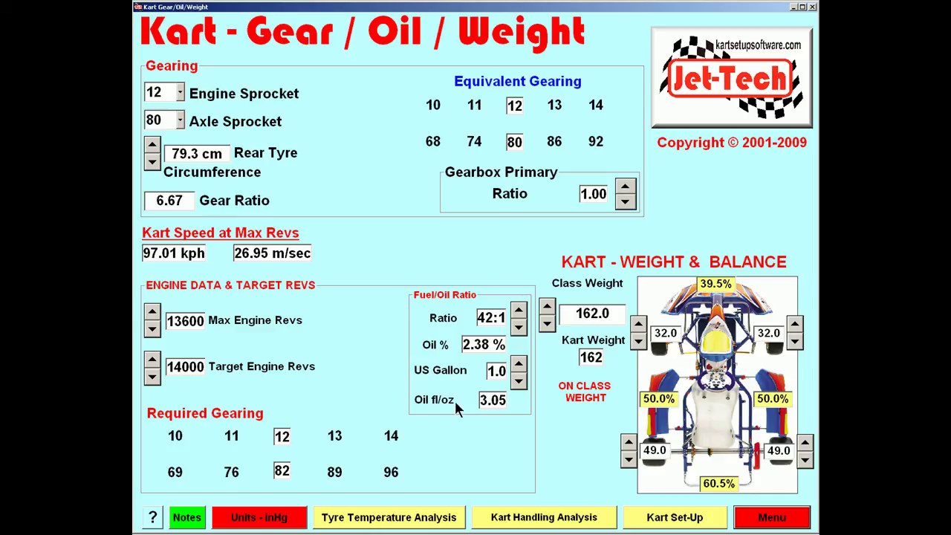
{"action": "left_click", "coordinate": [277, 518]}
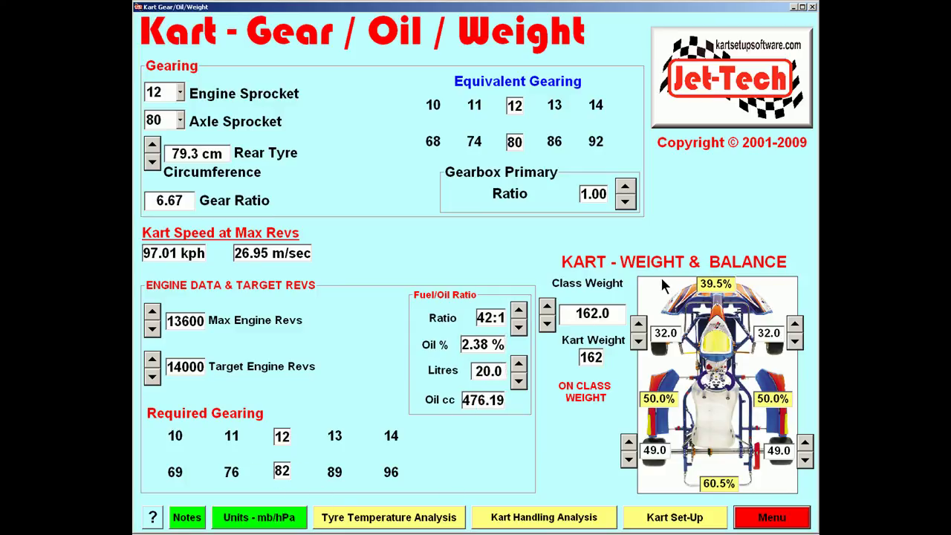
- Nudge the Class Weight spinner down to 160.5 and back up to 162.0
{"action": "left_click", "coordinate": [548, 325]}
{"action": "left_click", "coordinate": [548, 325]}
{"action": "left_click", "coordinate": [547, 325]}
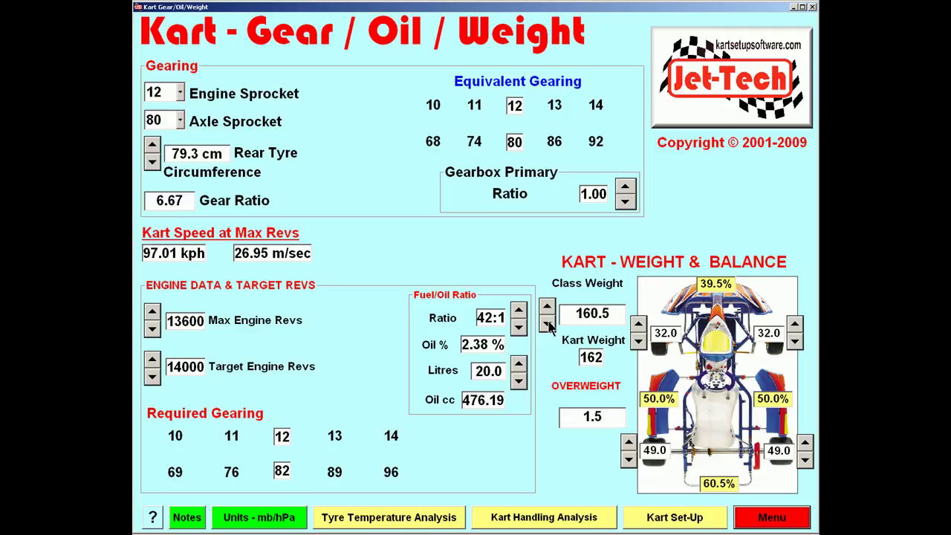
{"action": "left_click", "coordinate": [547, 309]}
{"action": "left_click", "coordinate": [547, 309]}
{"action": "left_click", "coordinate": [547, 309]}
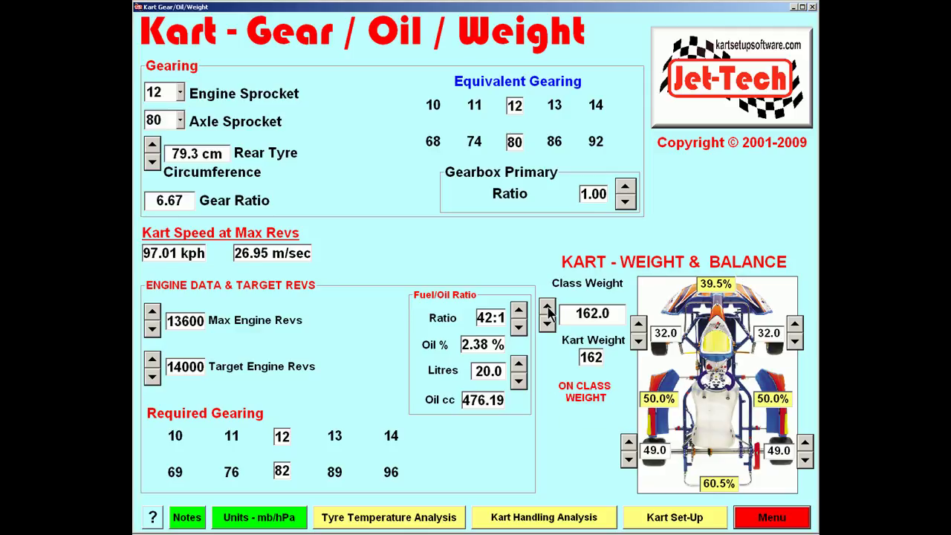
{"action": "left_click", "coordinate": [548, 309]}
{"action": "left_click", "coordinate": [548, 325]}
- Leave front-left at 32.0, raise front-right to 32.5 and both rear corners to 49.5
{"action": "left_click", "coordinate": [638, 324]}
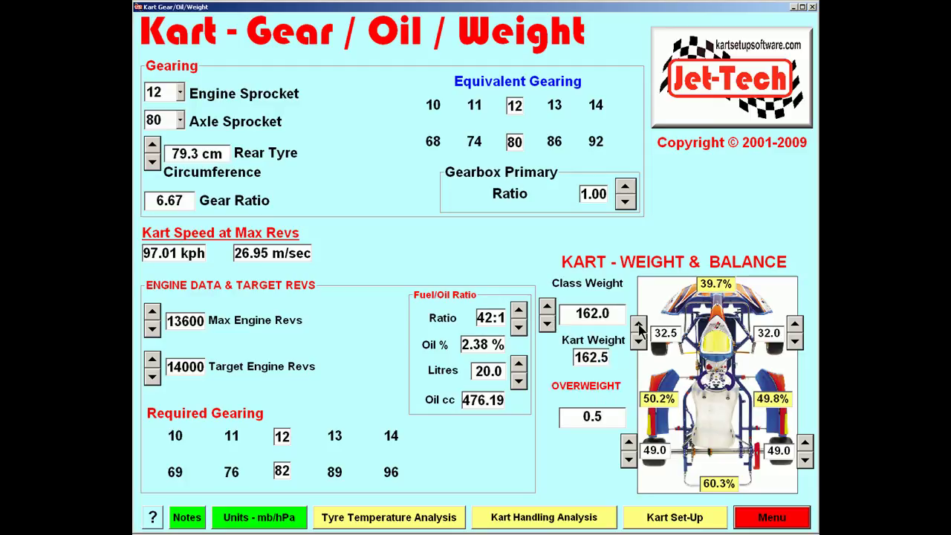
{"action": "left_click", "coordinate": [639, 341]}
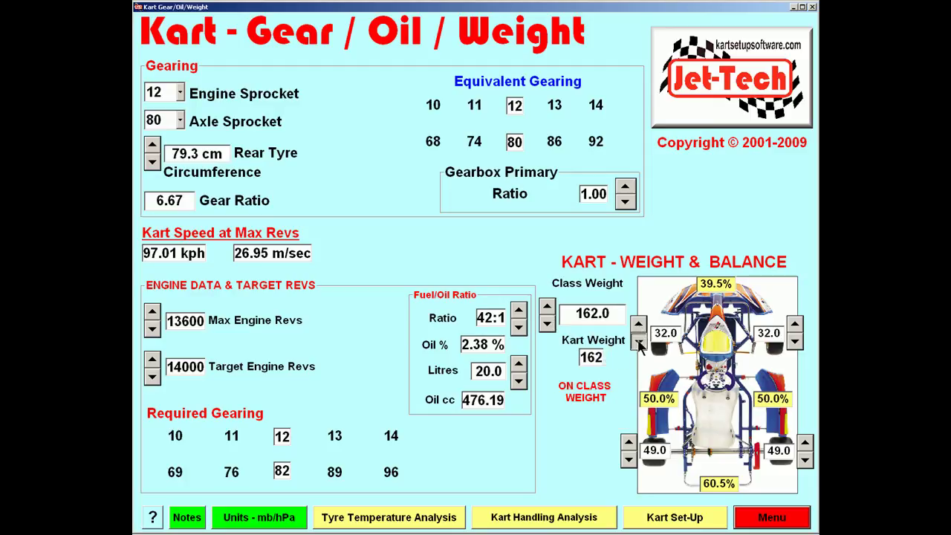
{"action": "left_click", "coordinate": [795, 325]}
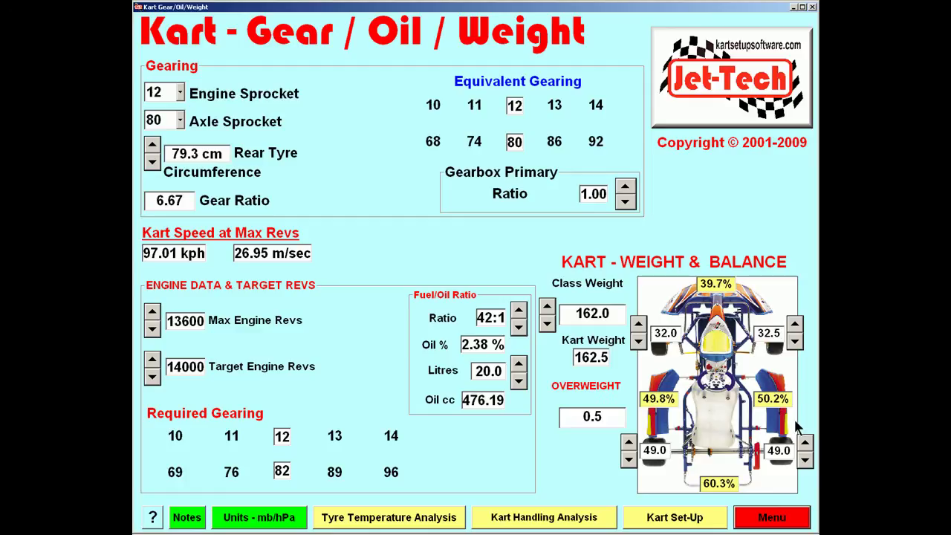
{"action": "left_click", "coordinate": [805, 443]}
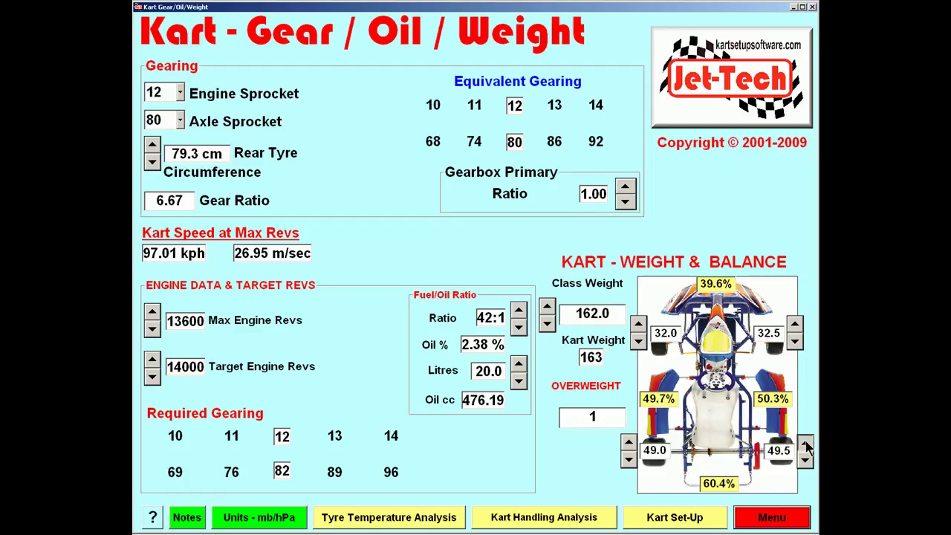
{"action": "left_click", "coordinate": [628, 444]}
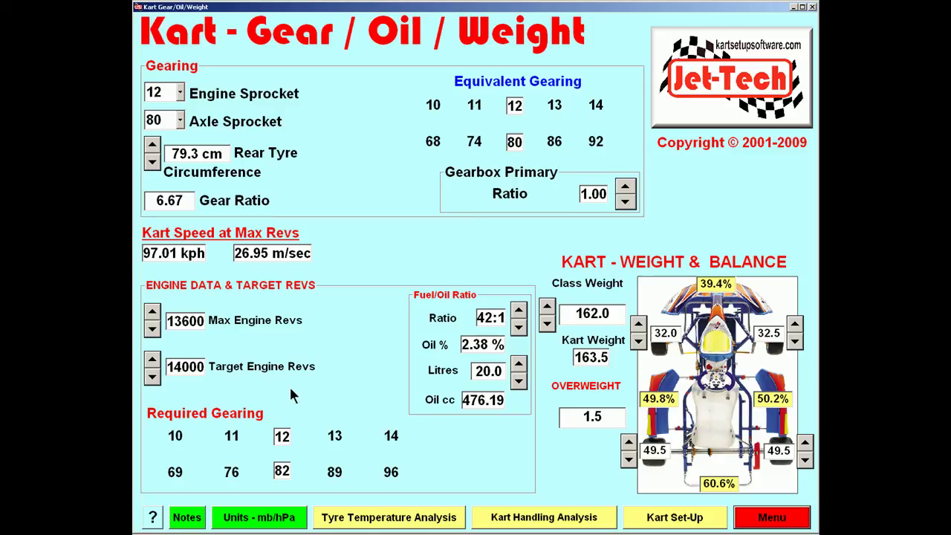
{"action": "left_click", "coordinate": [153, 518]}
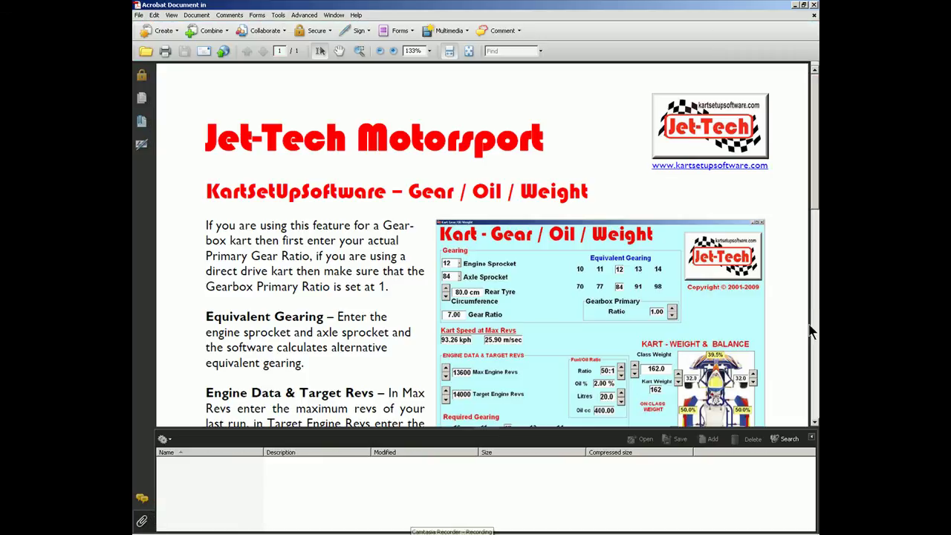
{"action": "left_click", "coordinate": [813, 439]}
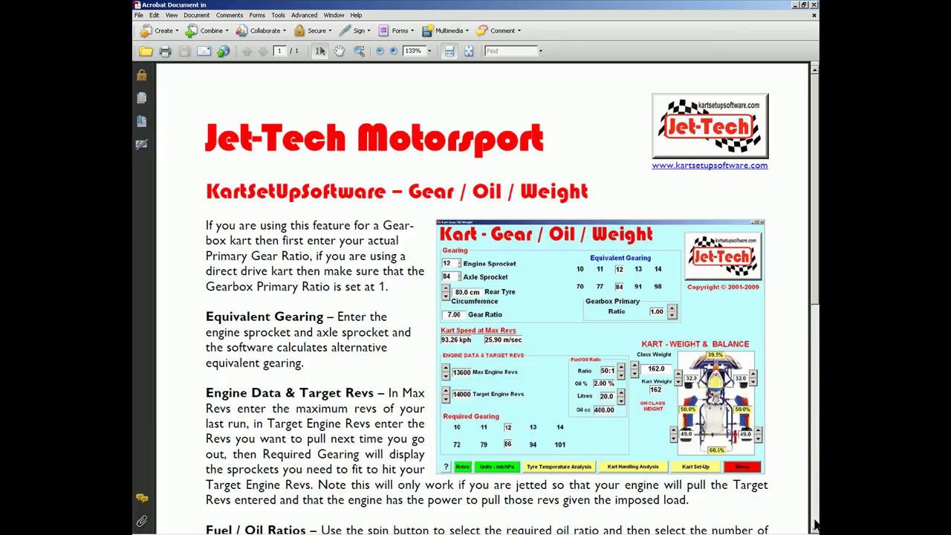
{"action": "scroll", "coordinate": [815, 529], "scroll_direction": "down", "scroll_amount": 10}
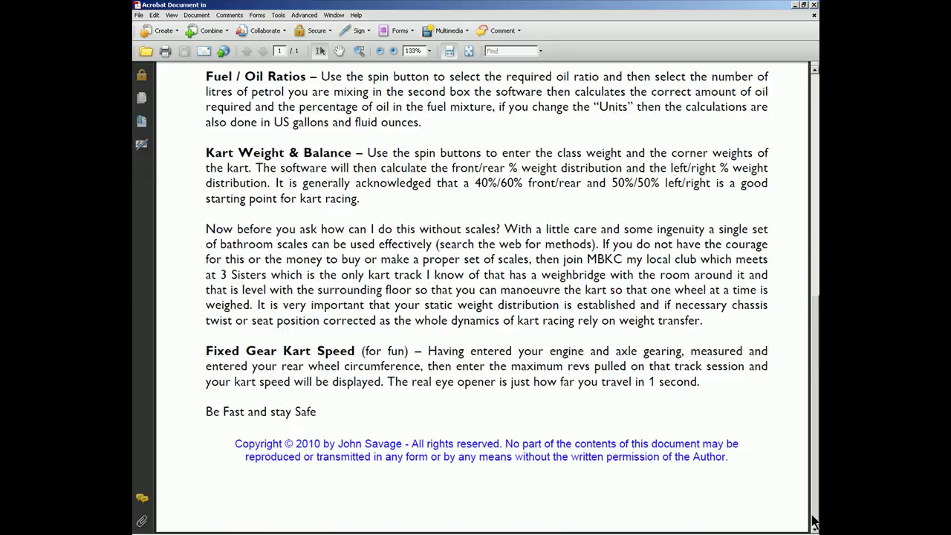
{"action": "left_click", "coordinate": [817, 79]}
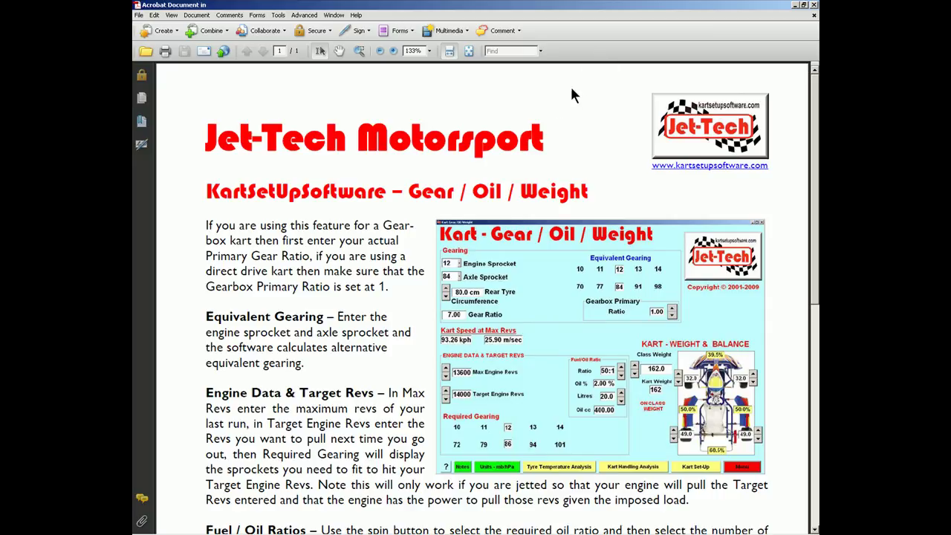
{"action": "left_click", "coordinate": [814, 6]}
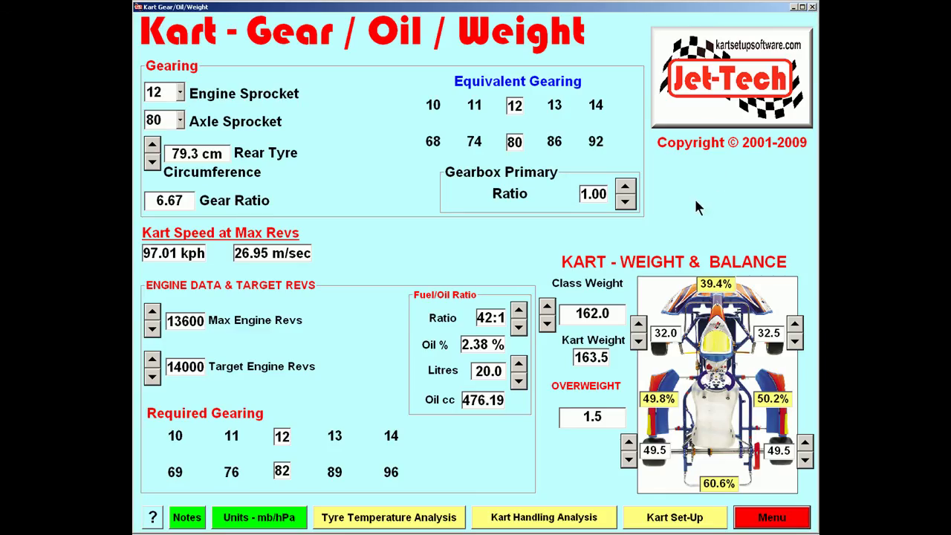